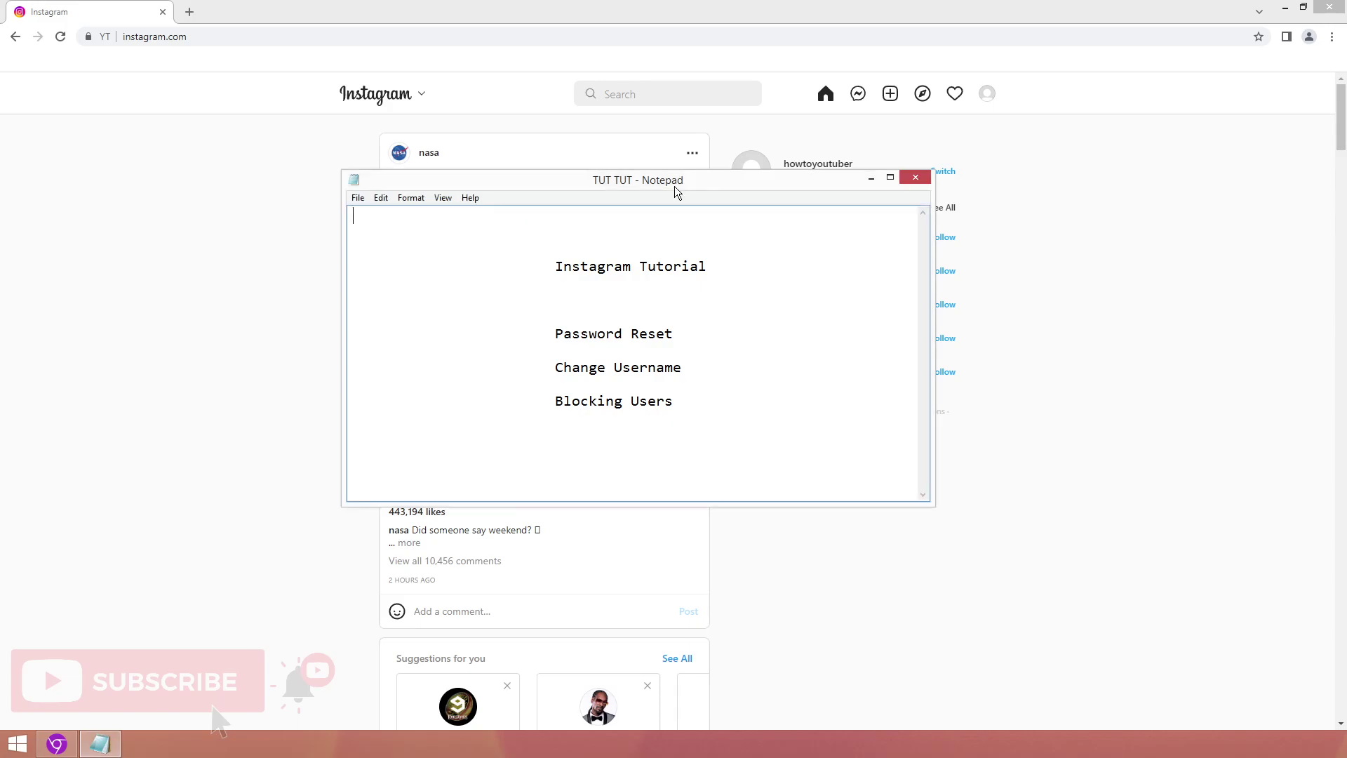
Close the Notepad tutorial notes, then go from the avatar menu to Settings > Change Password
drag(675, 186, 36, 235)
key(alt+F4)
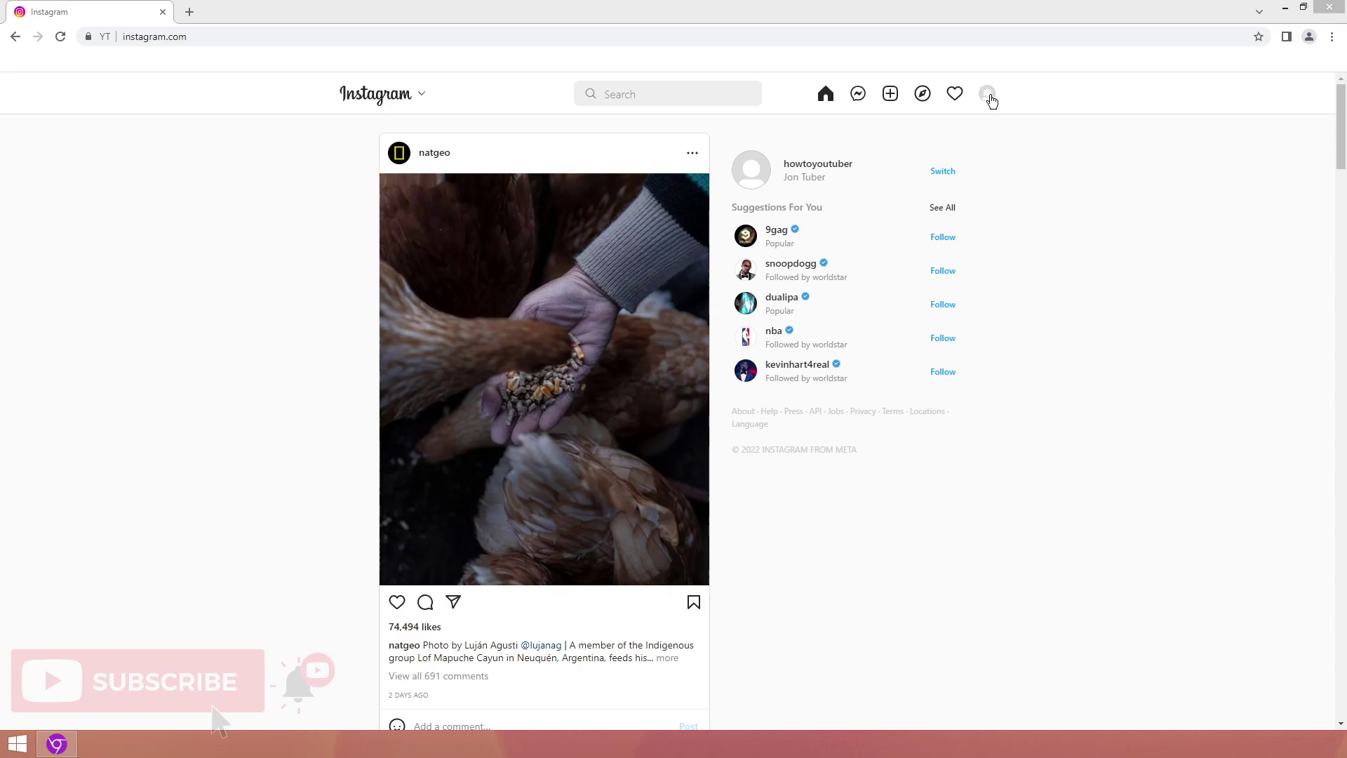
click(988, 95)
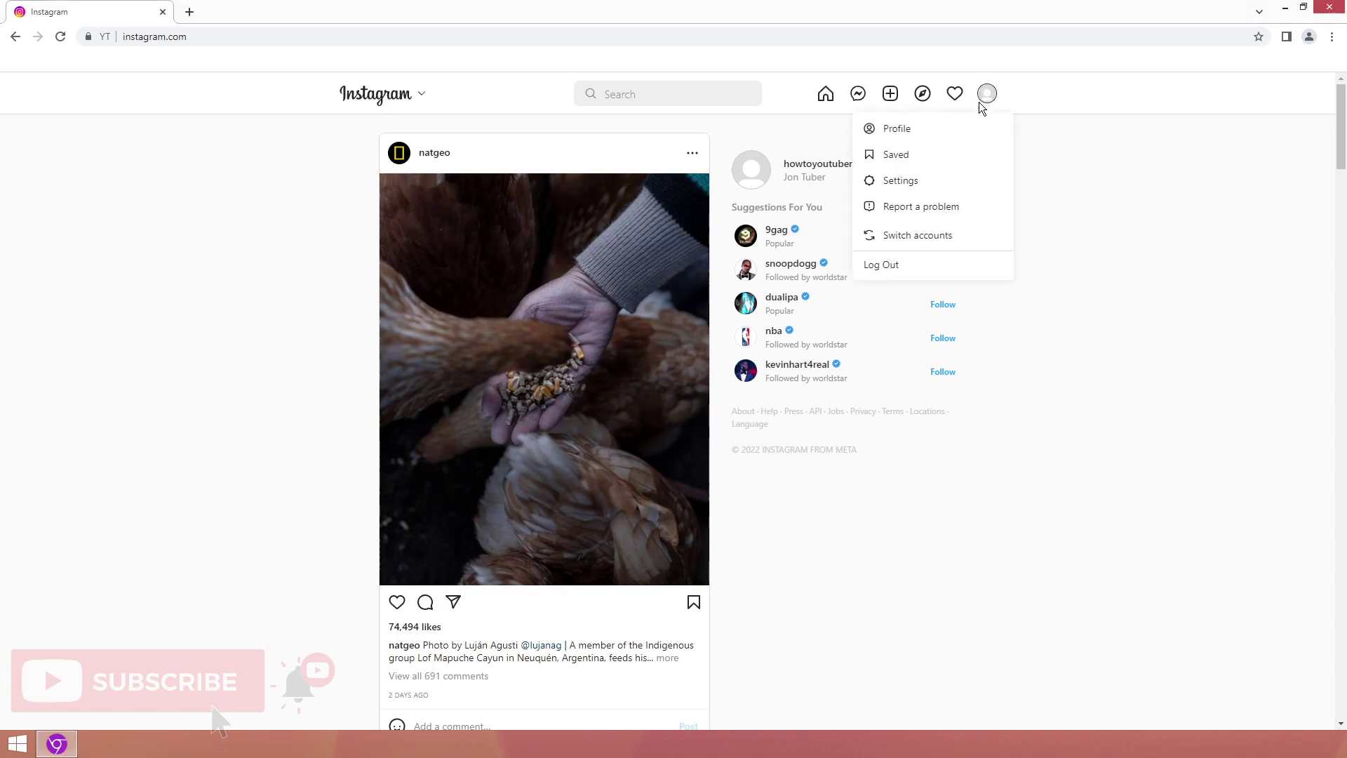
click(903, 188)
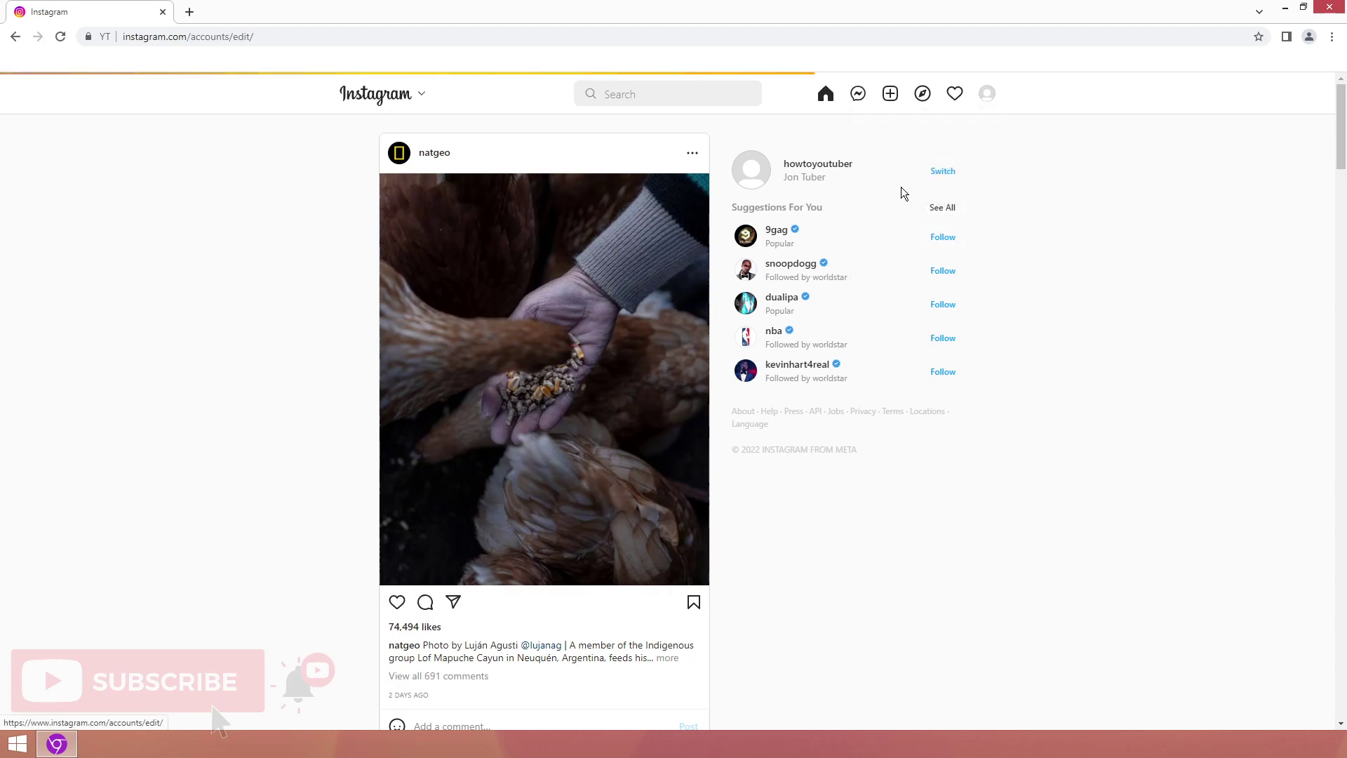
click(384, 202)
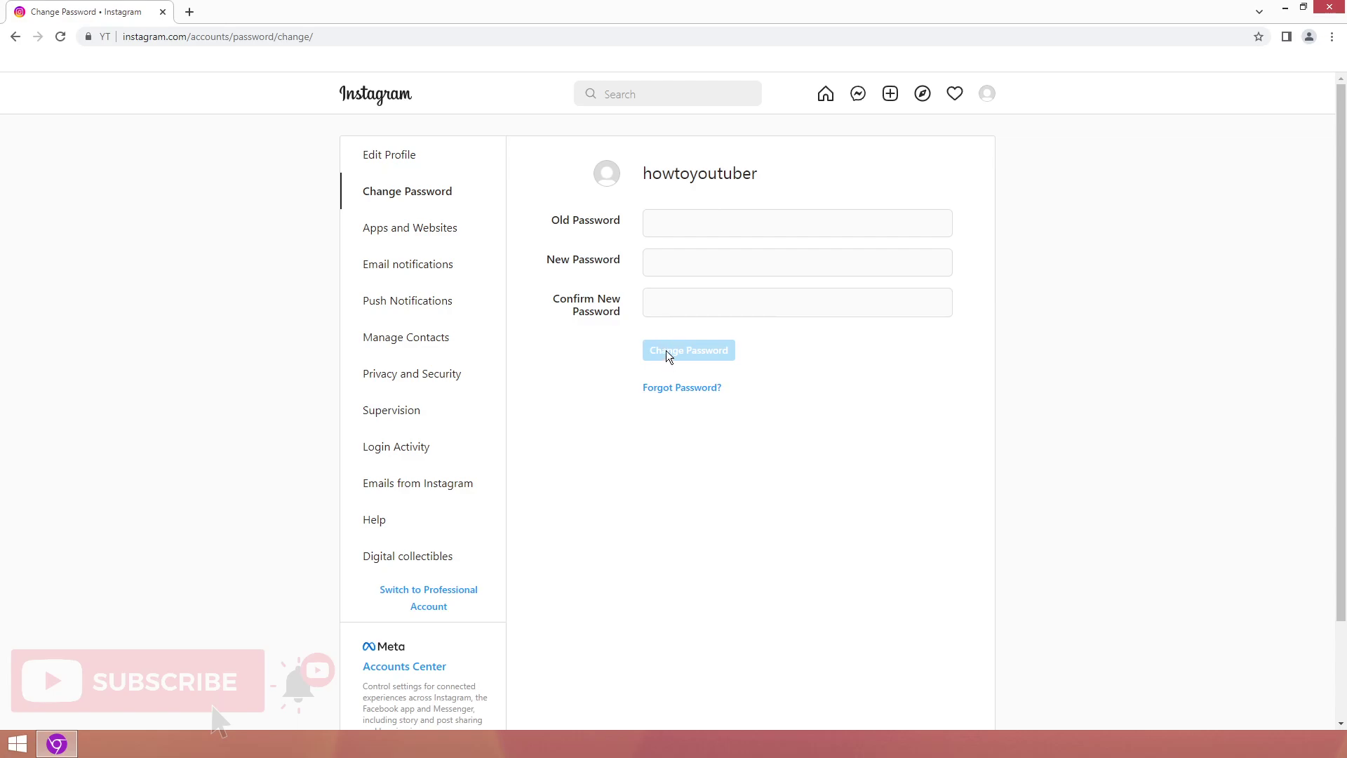
From Forgot Password?, expand 'The email for my Instagram account was changed' and highlight the hacked-account sentence
click(667, 391)
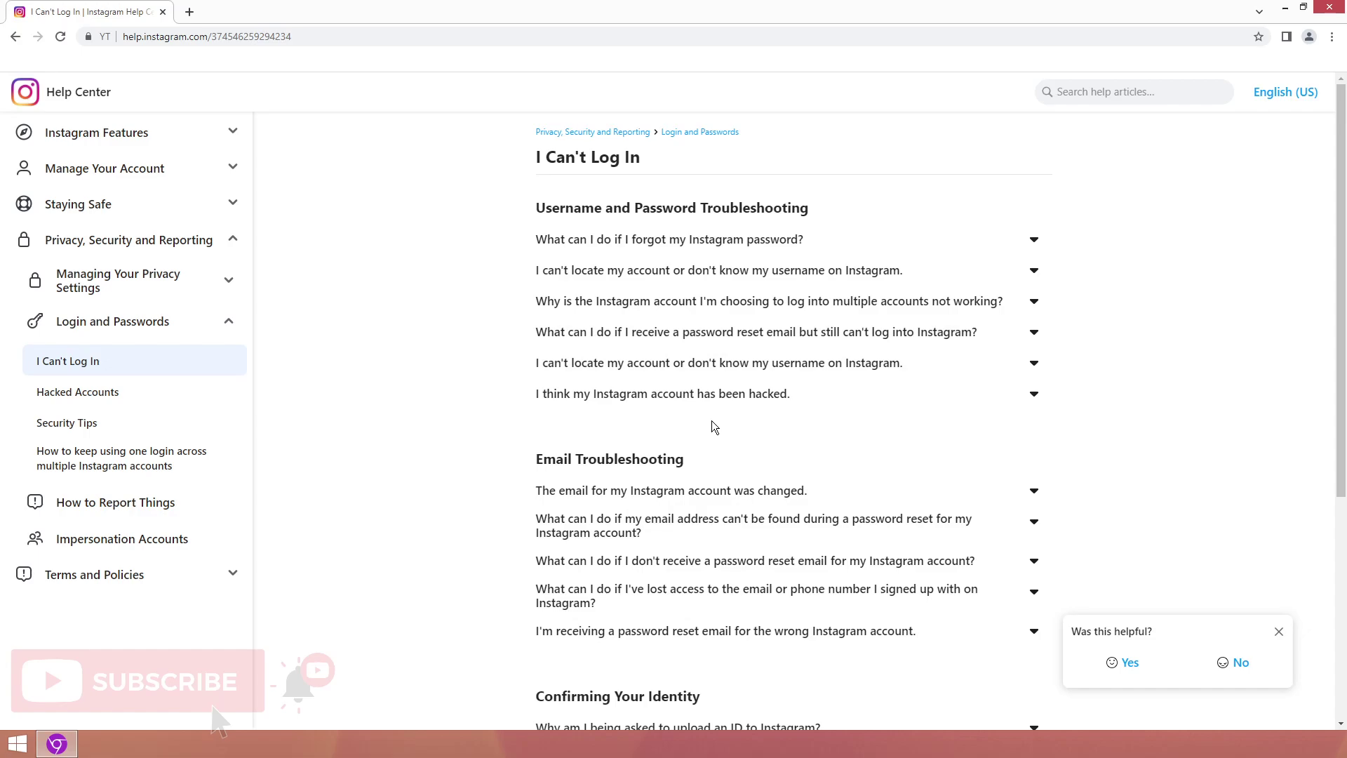
scroll(712, 427, down, 2)
click(734, 318)
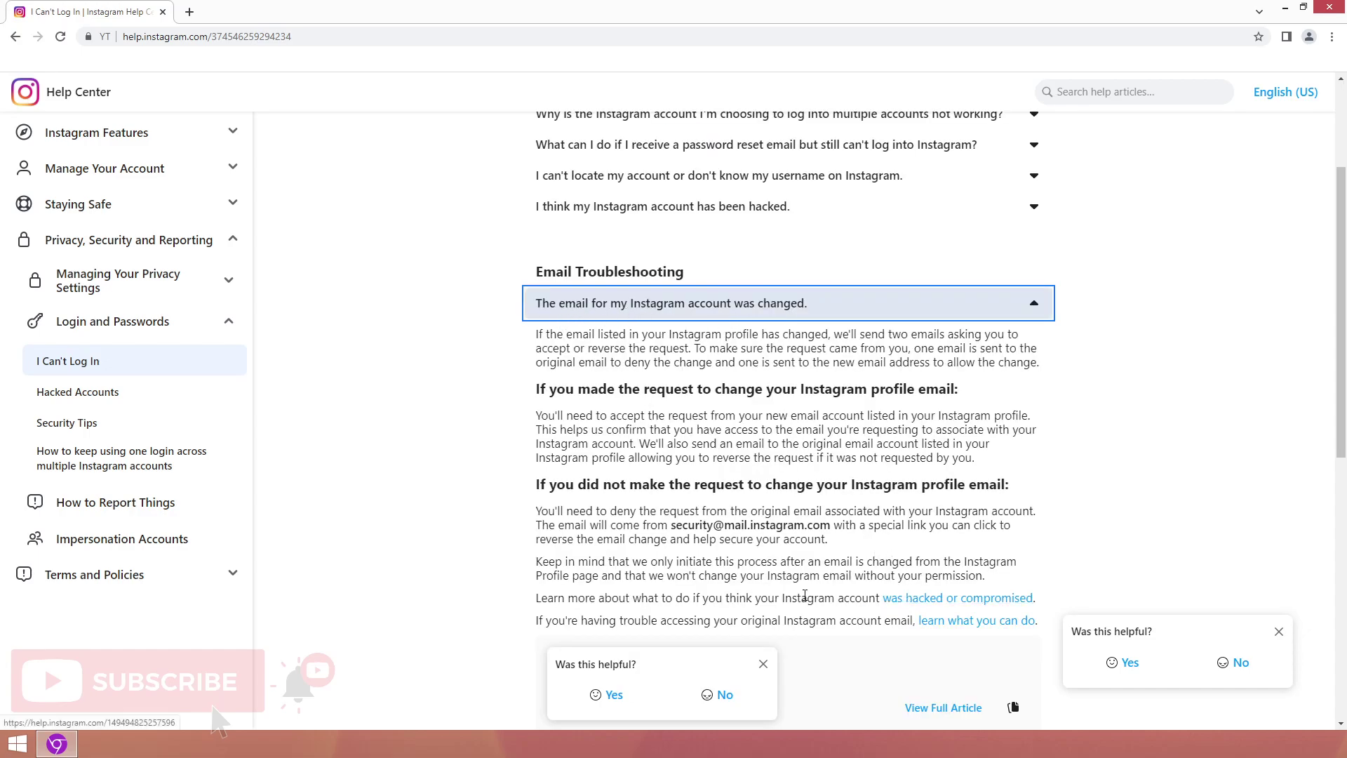
mouse_move(586, 577)
mouse_down()
mouse_move(726, 597)
mouse_move(1037, 598)
mouse_up()
click(948, 587)
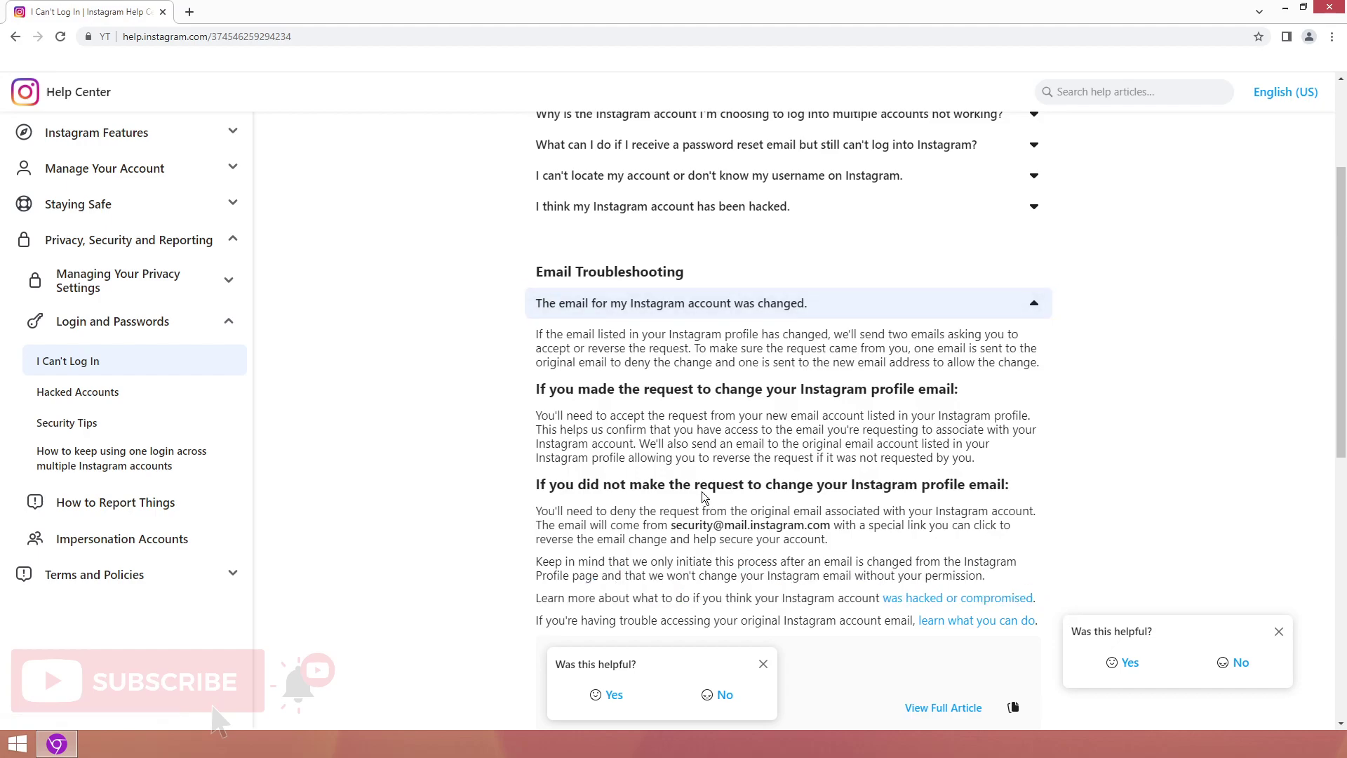
scroll(707, 502, down, 2)
scroll(694, 434, down, 1)
scroll(447, 376, down, 2)
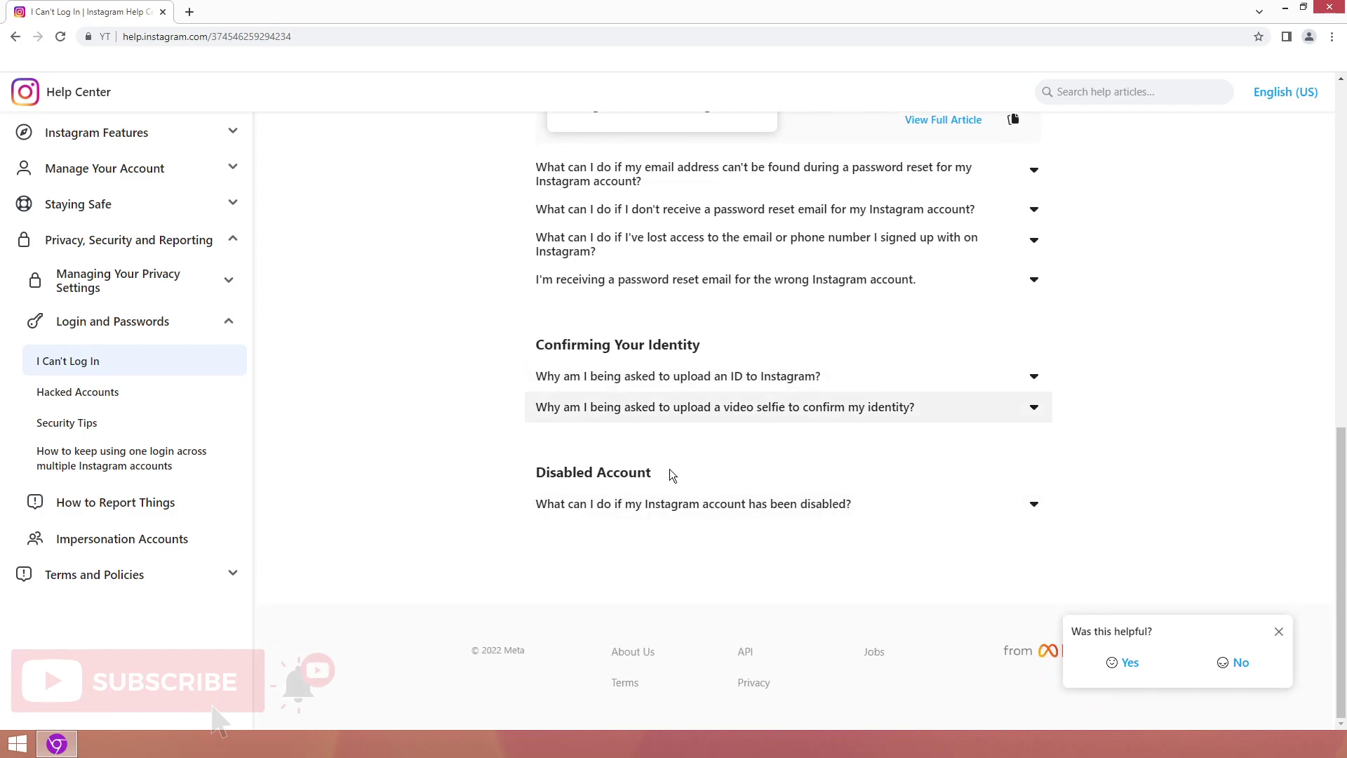
scroll(416, 310, up, 10)
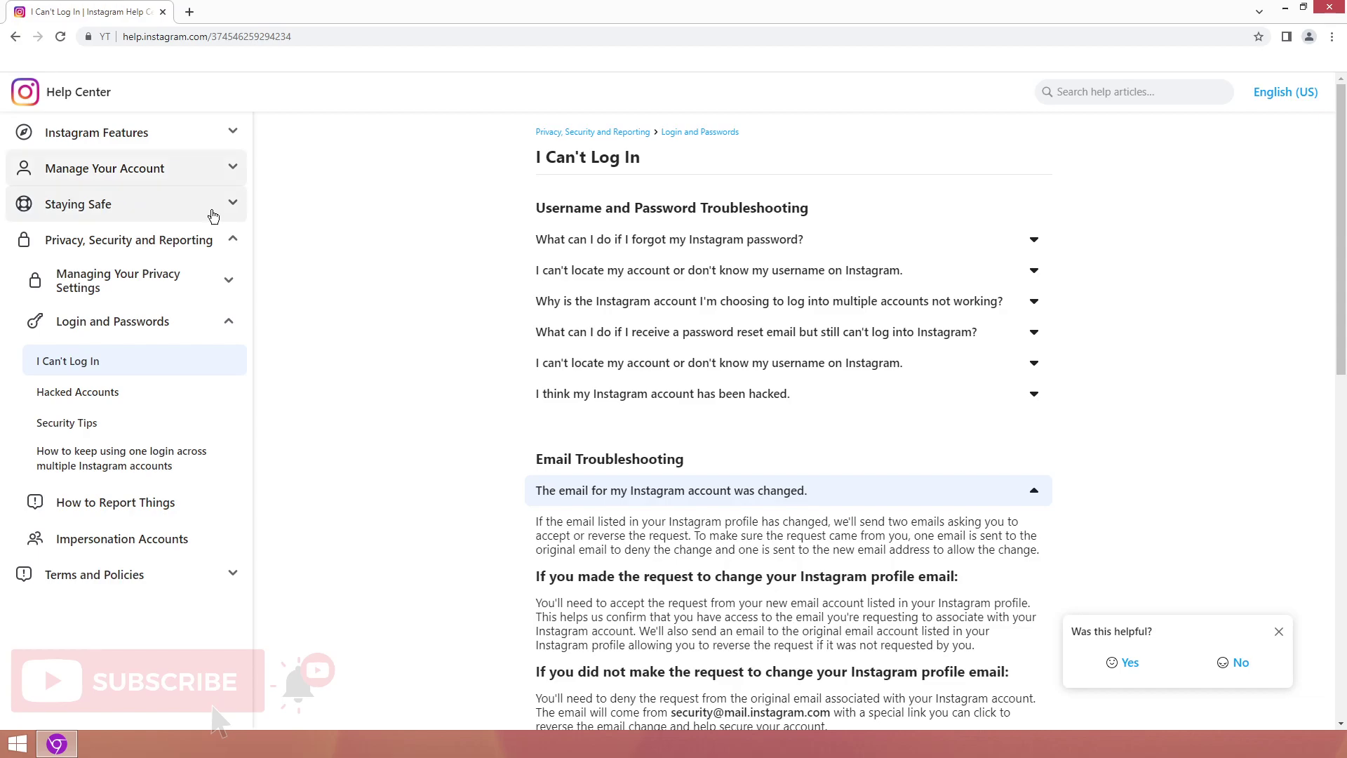
Go back to Settings' Edit profile and click into the howtoyoutuber username without changing it
click(17, 38)
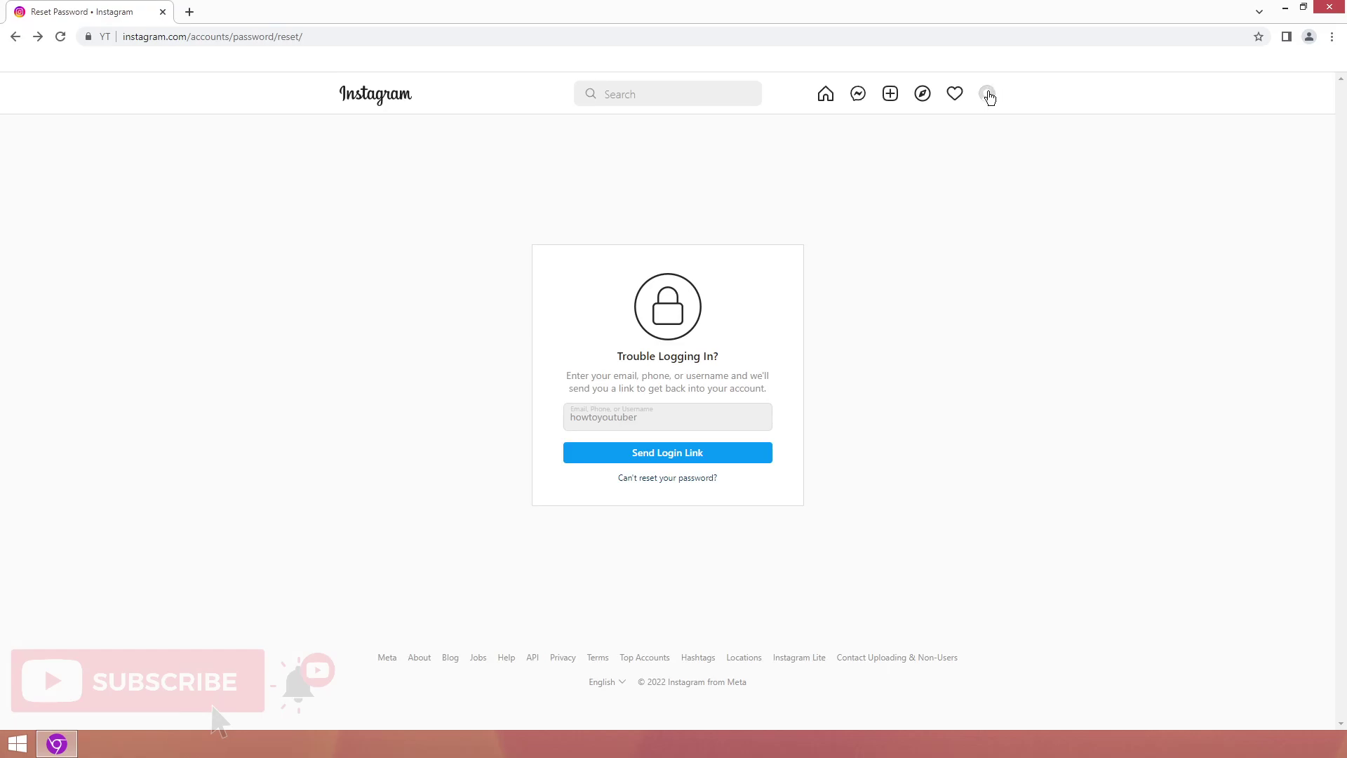
click(988, 93)
click(905, 176)
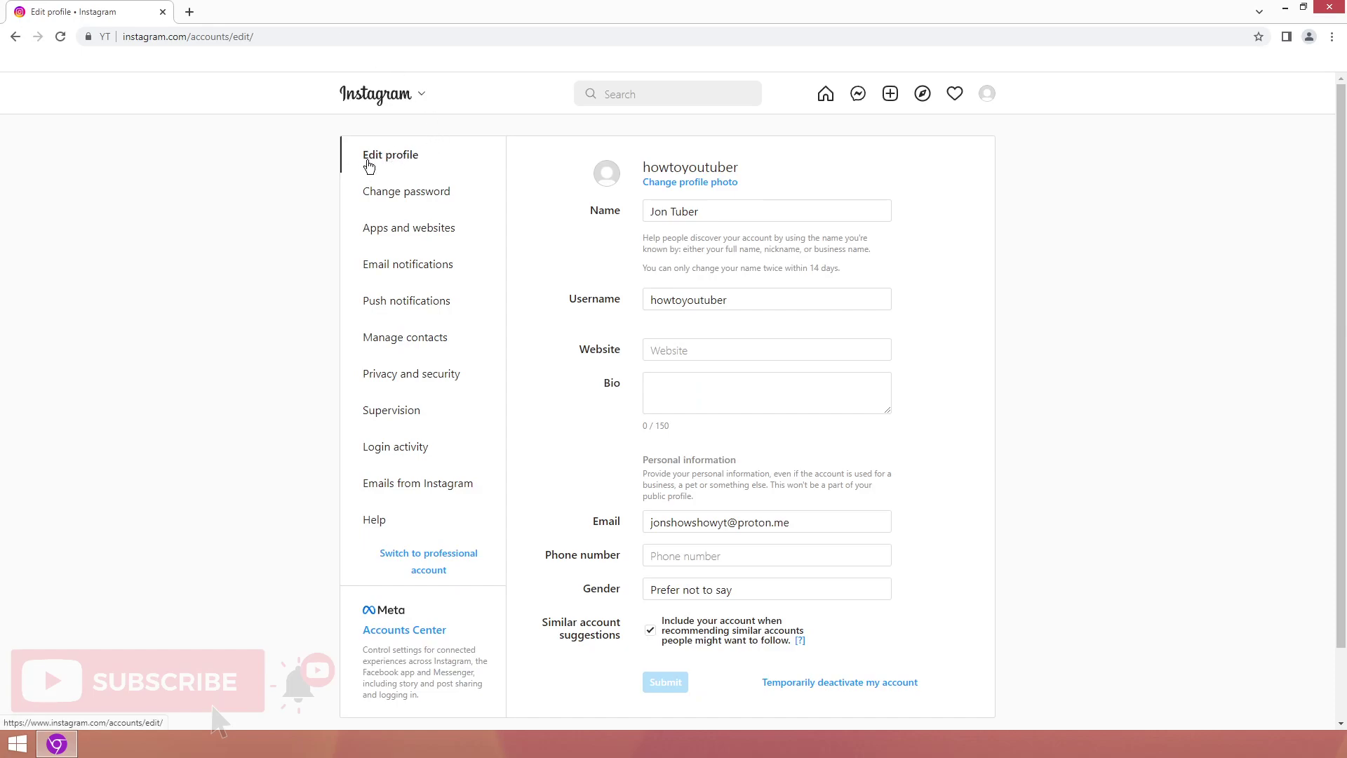
click(683, 300)
click(739, 292)
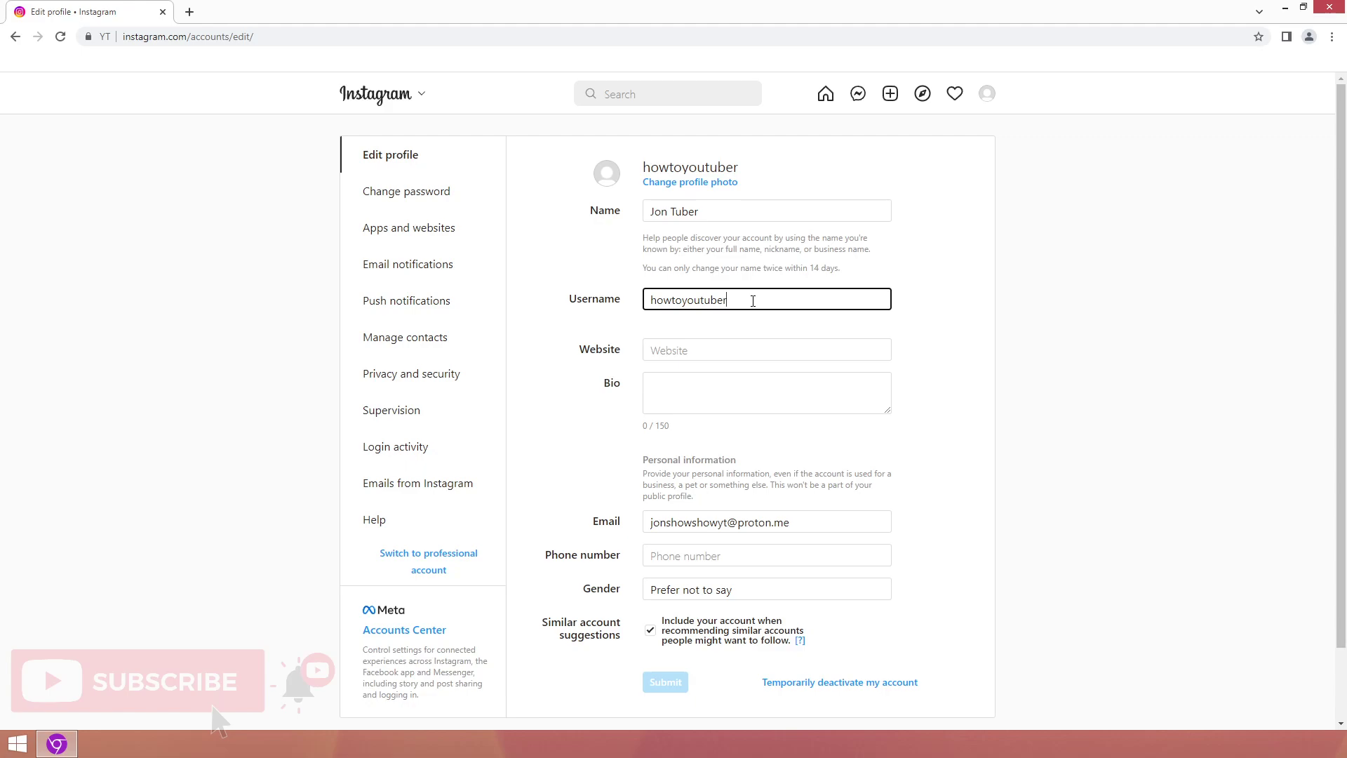
click(381, 292)
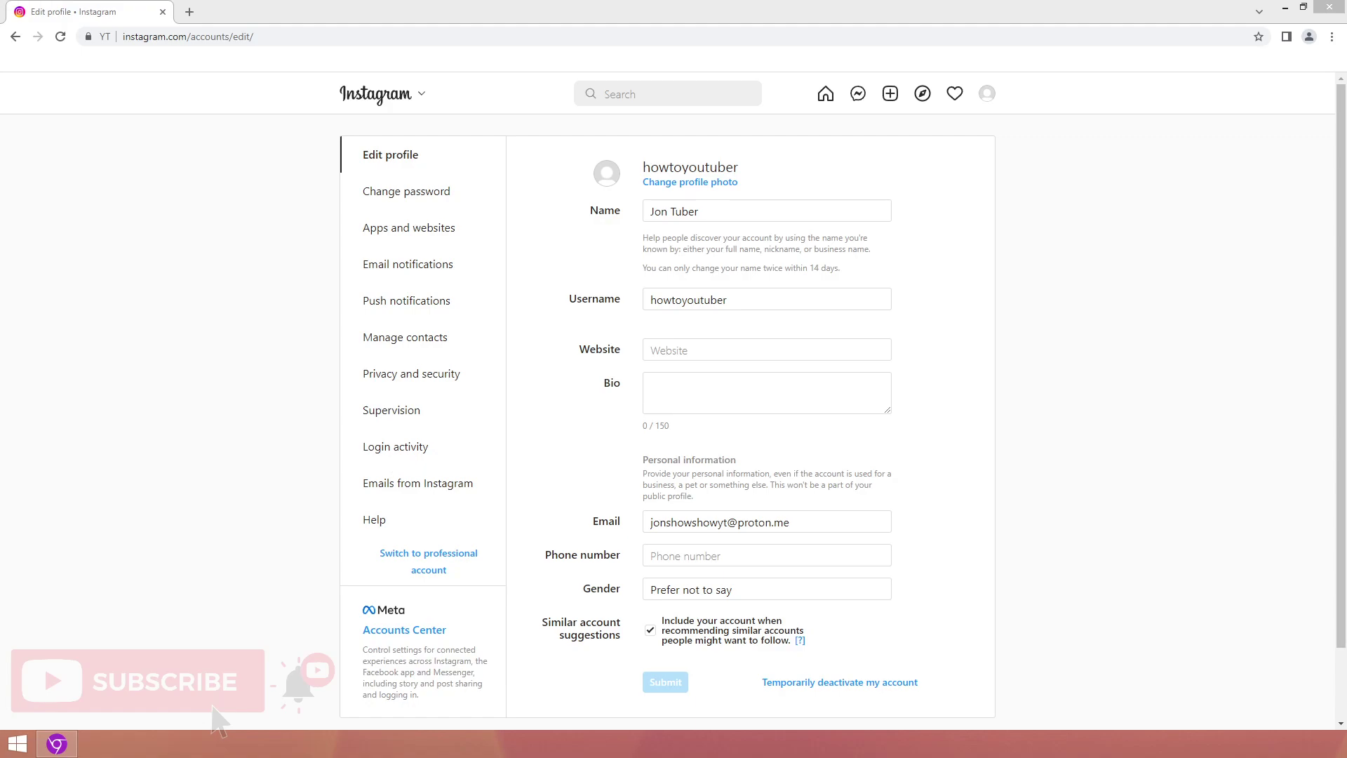
Search for and open lilly's profile, then show and cancel its three-dot account actions menu
click(631, 94)
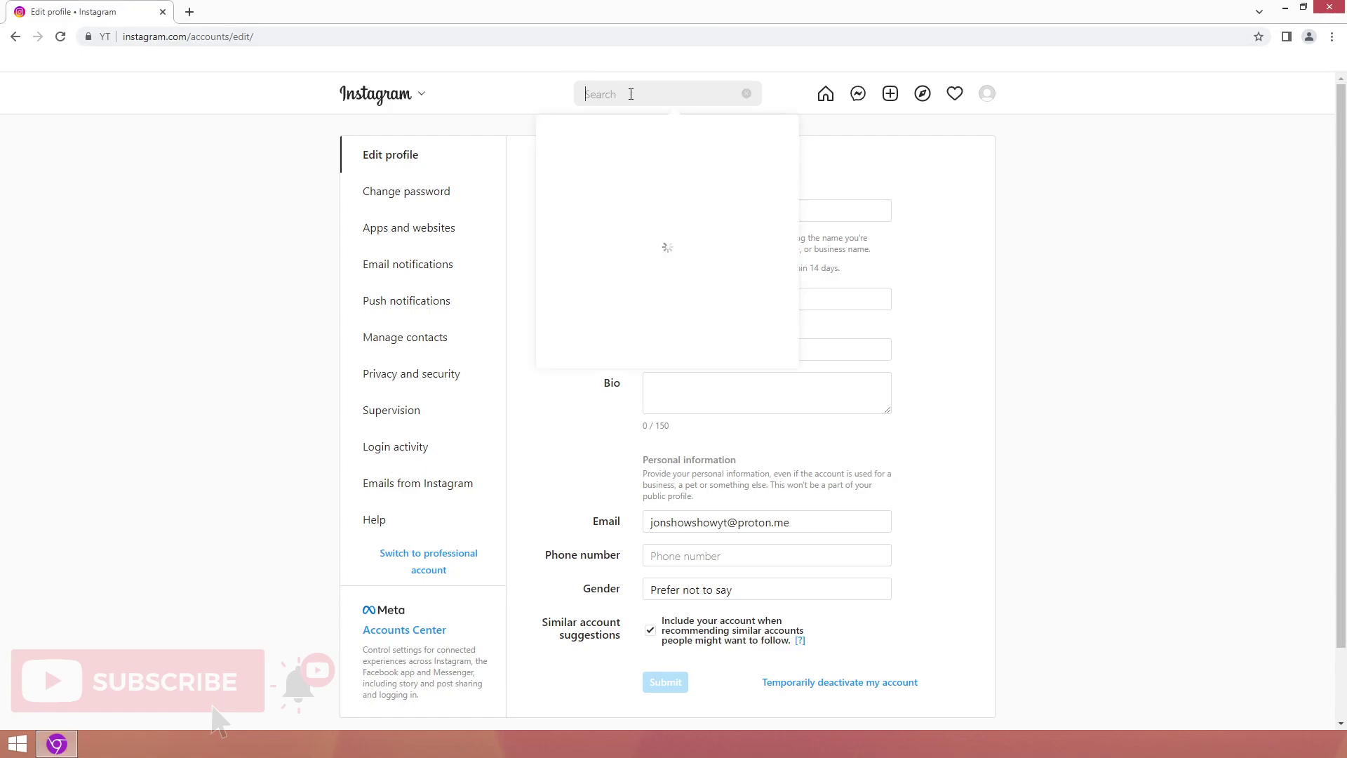
text(li)
text(l)
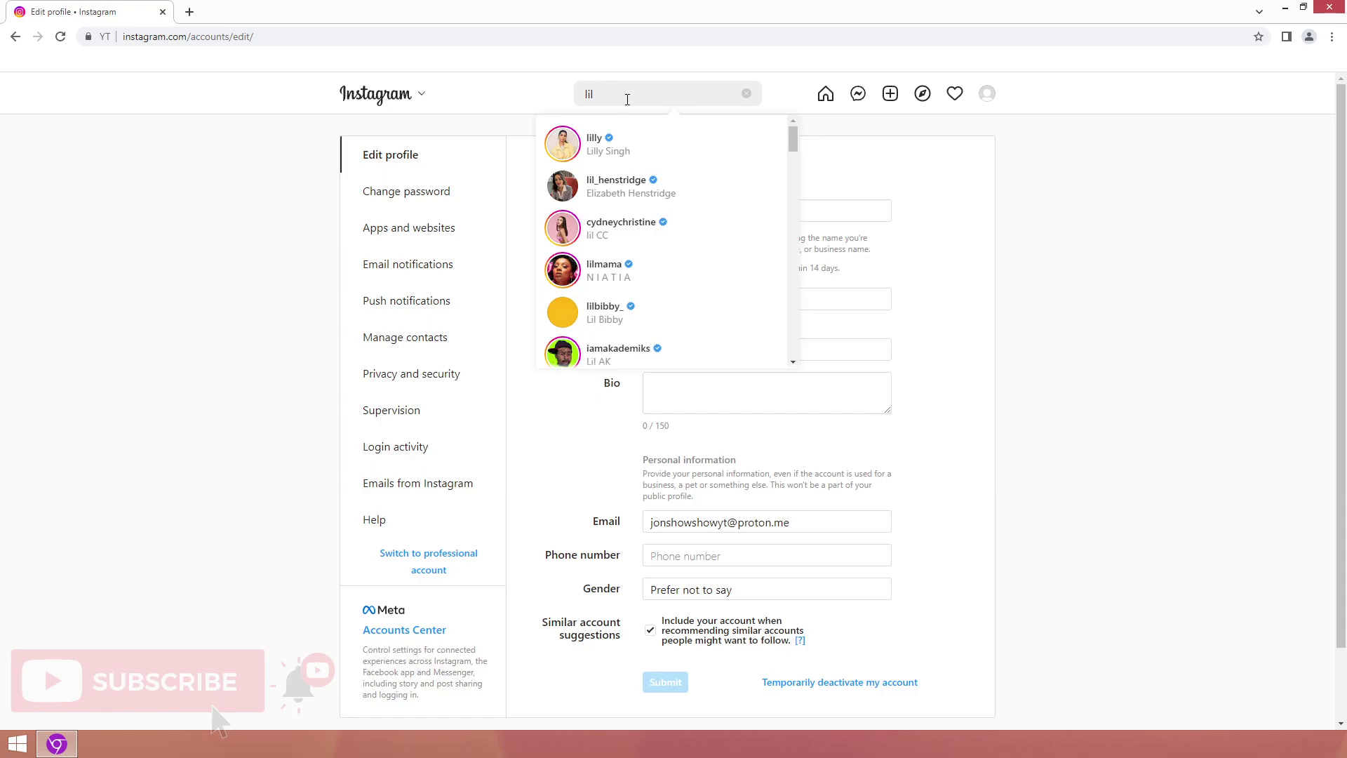
click(623, 150)
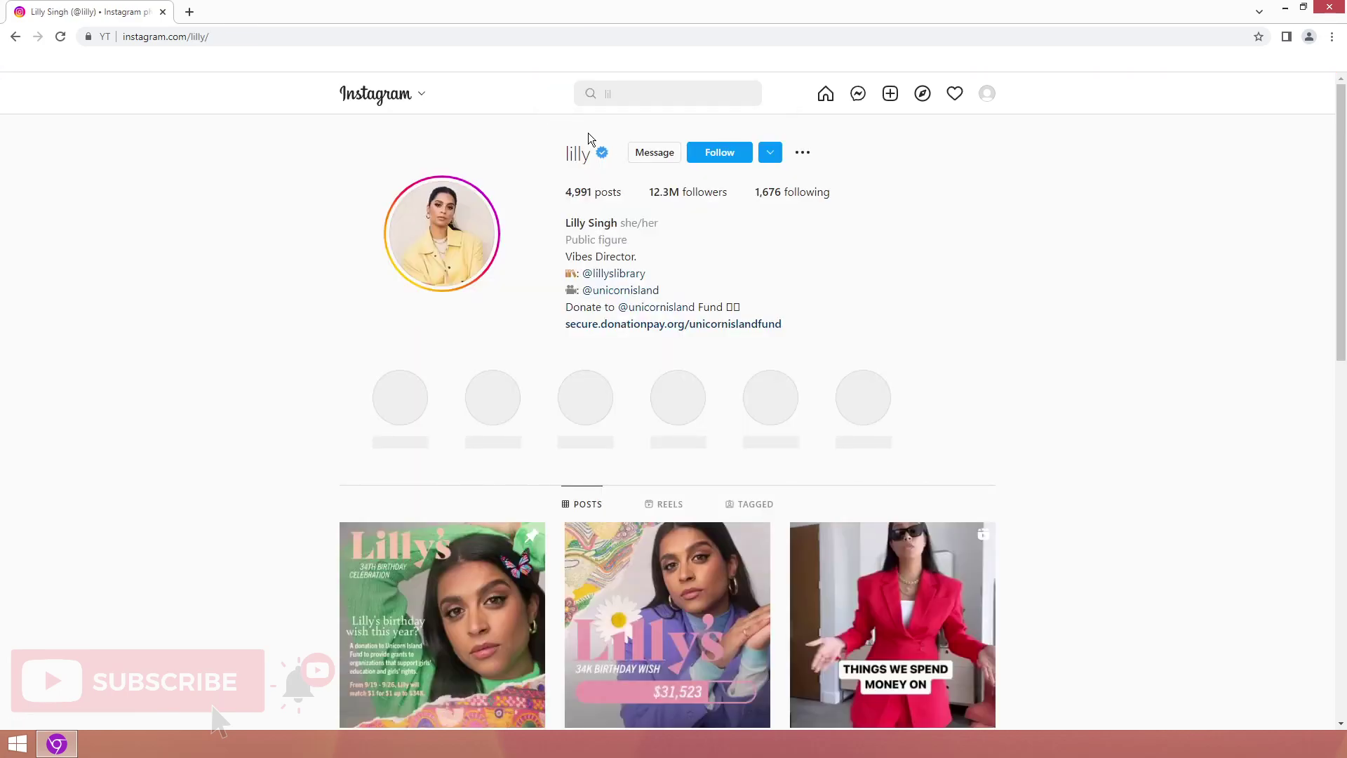
click(804, 154)
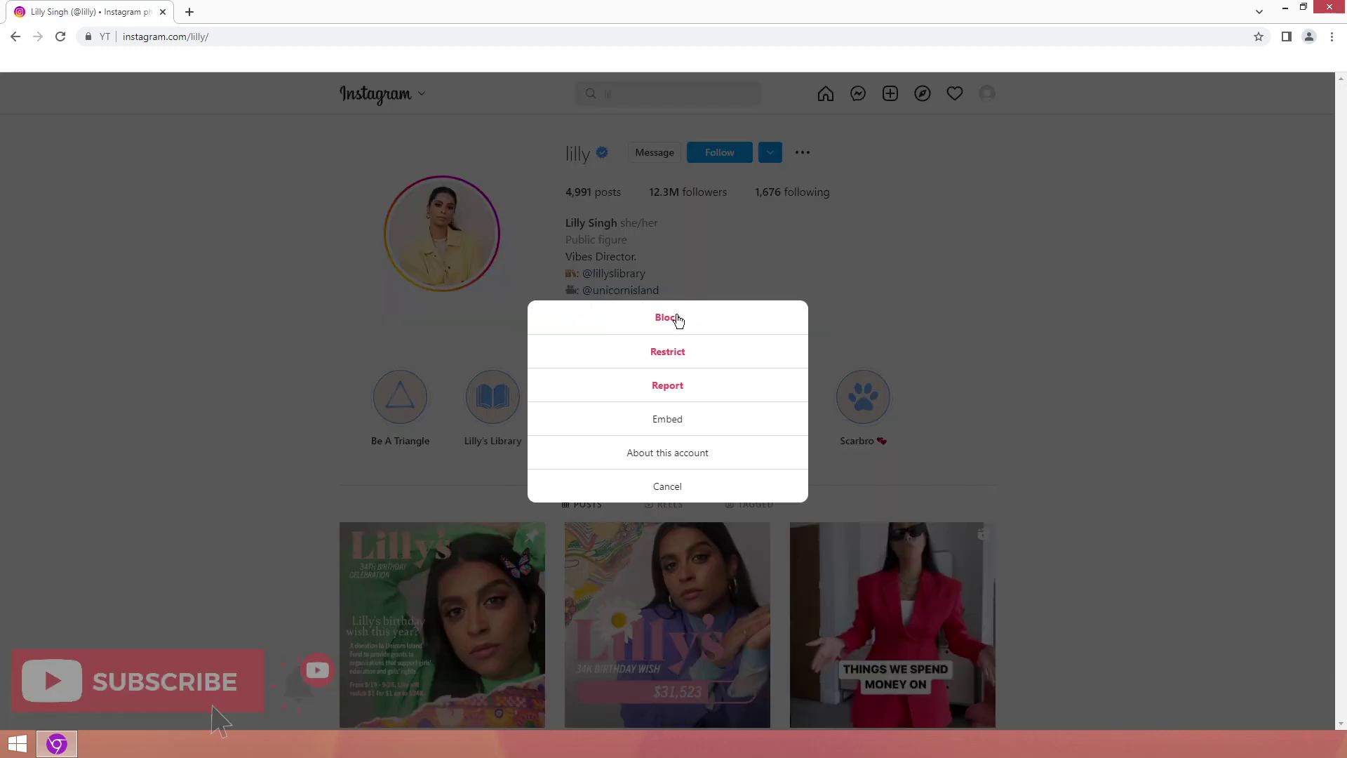
click(682, 487)
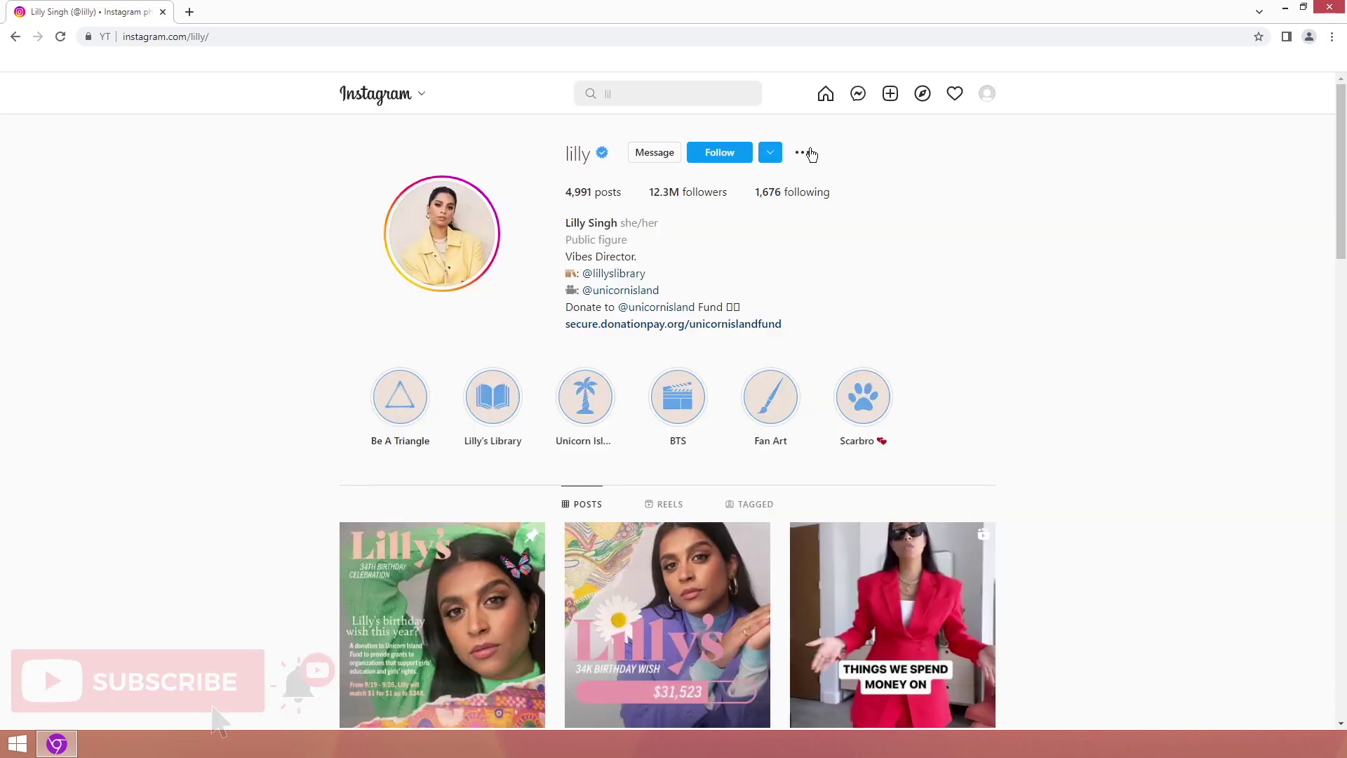
Block lilly from the three-dot menu and confirm, then Unblock and confirm
click(806, 154)
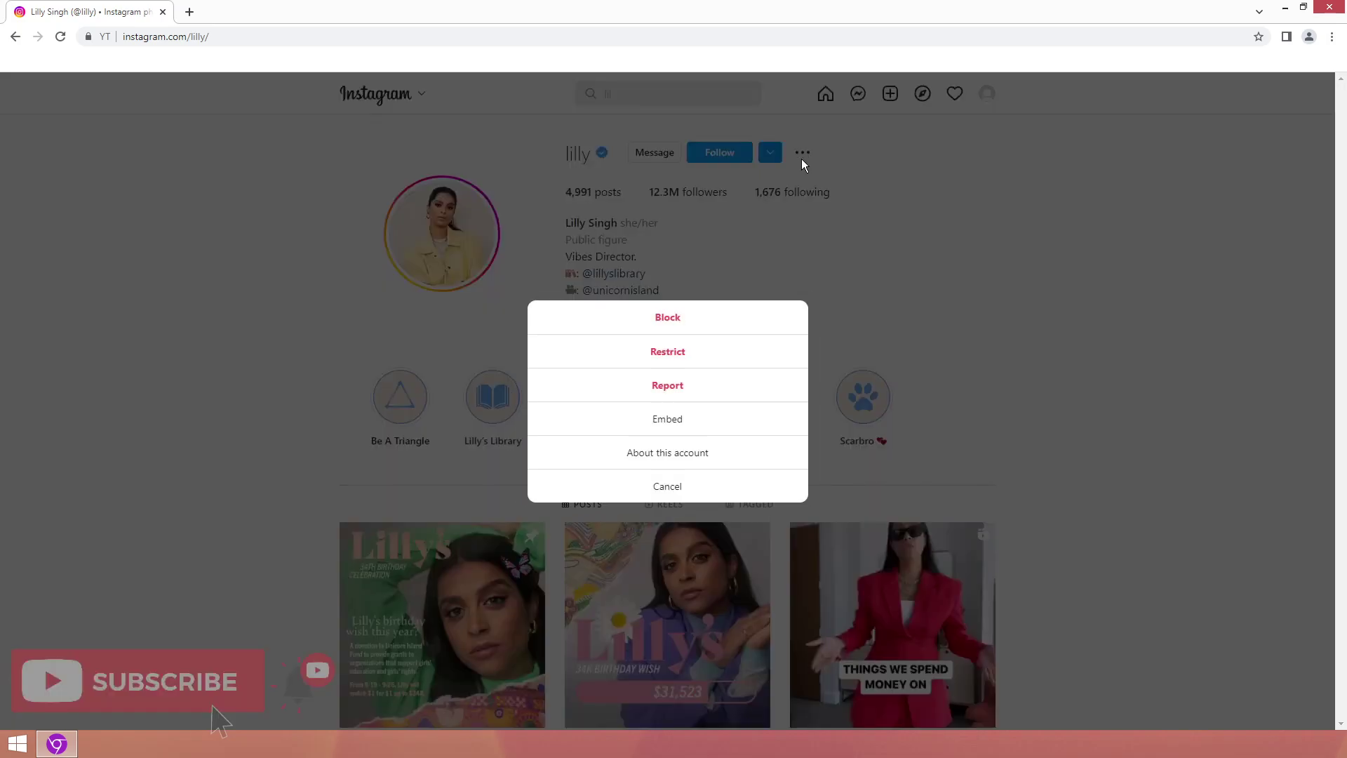
click(684, 318)
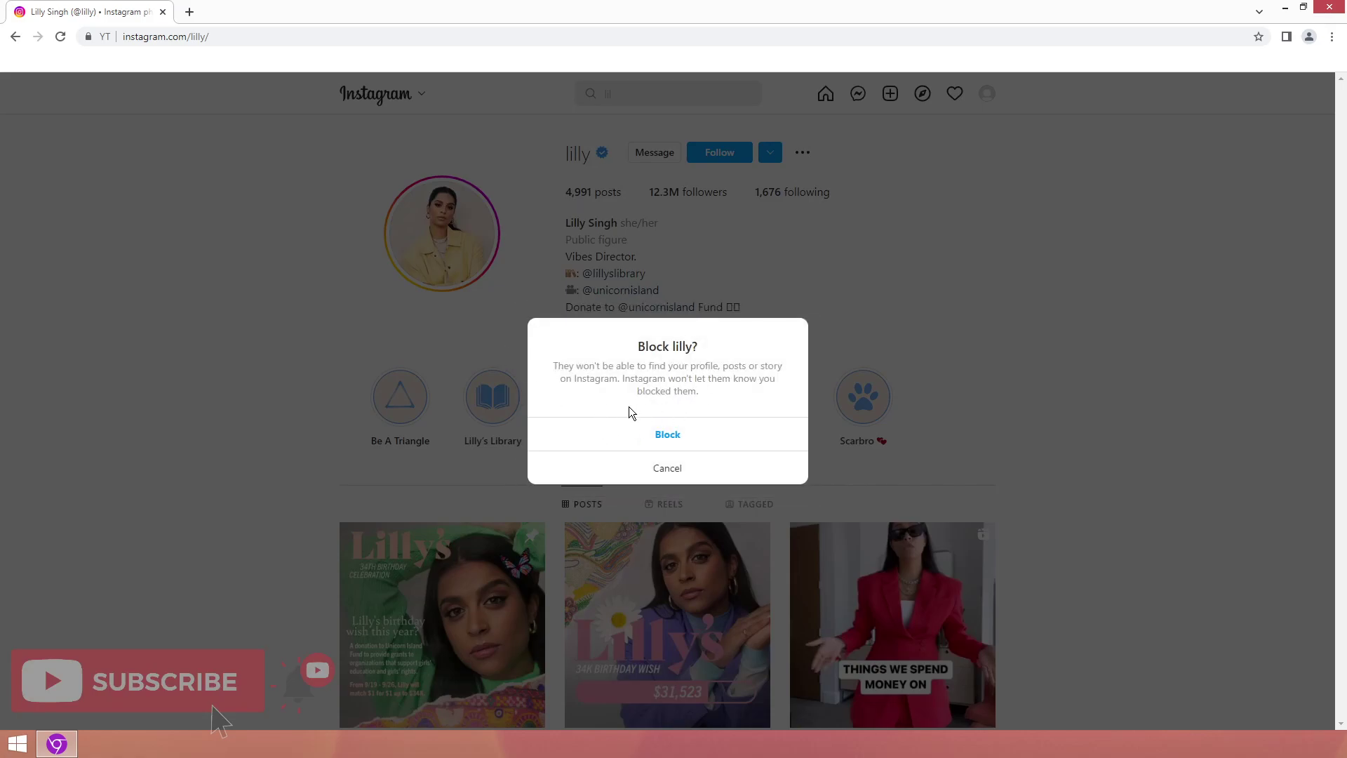
click(668, 440)
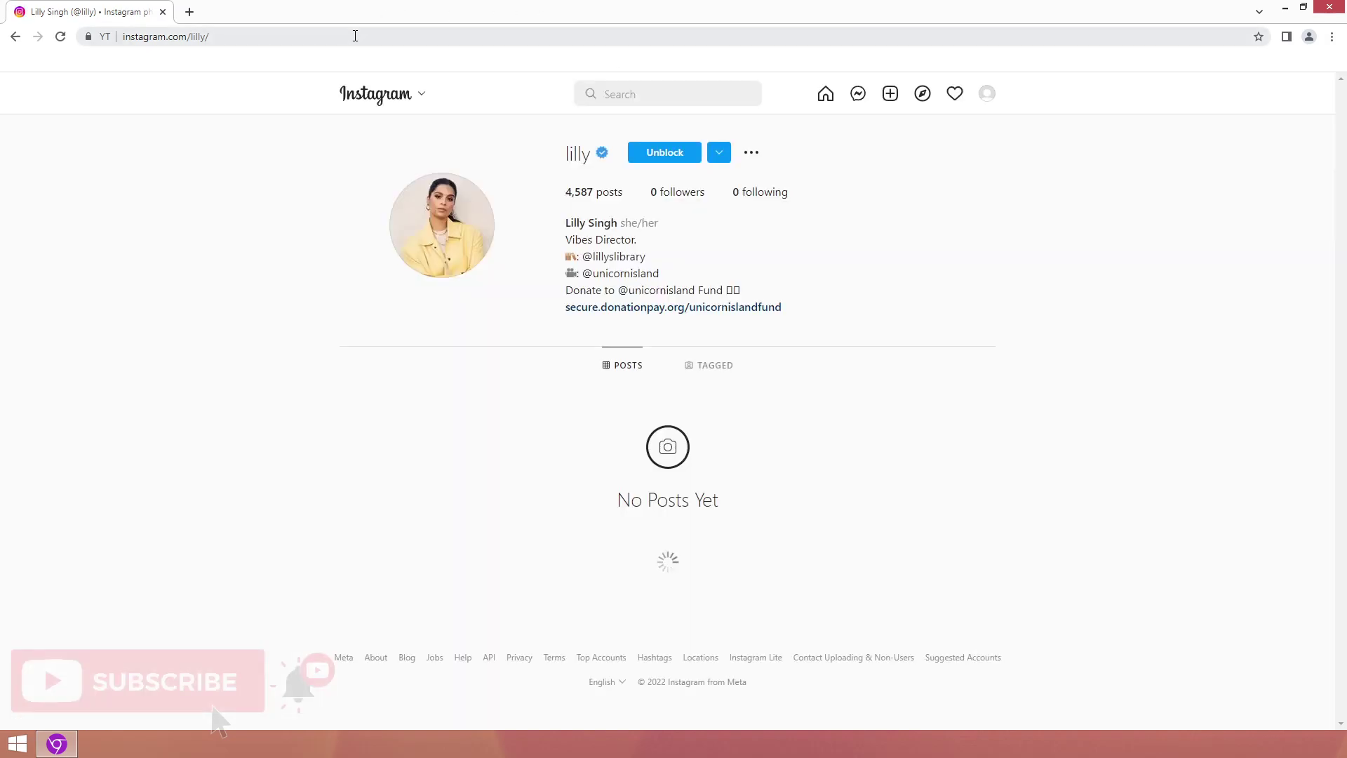
click(665, 155)
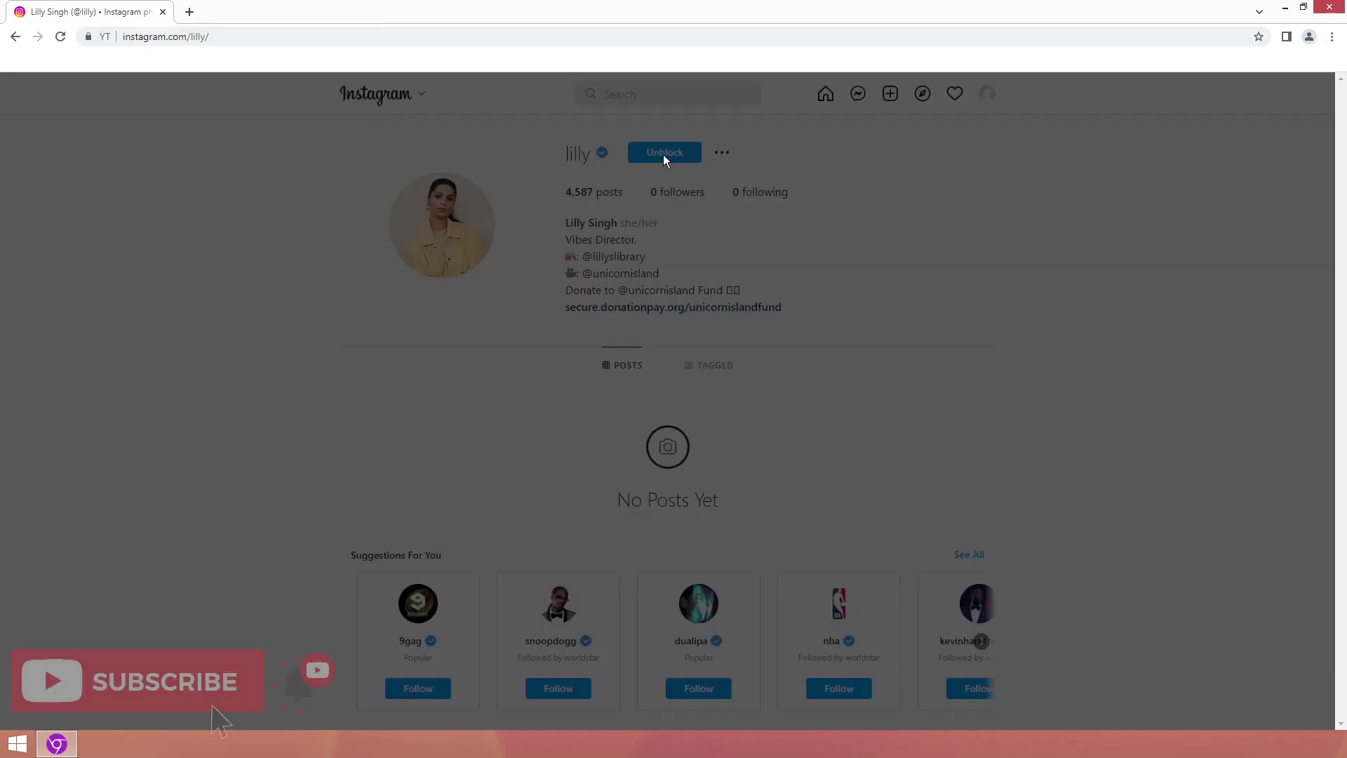
click(676, 443)
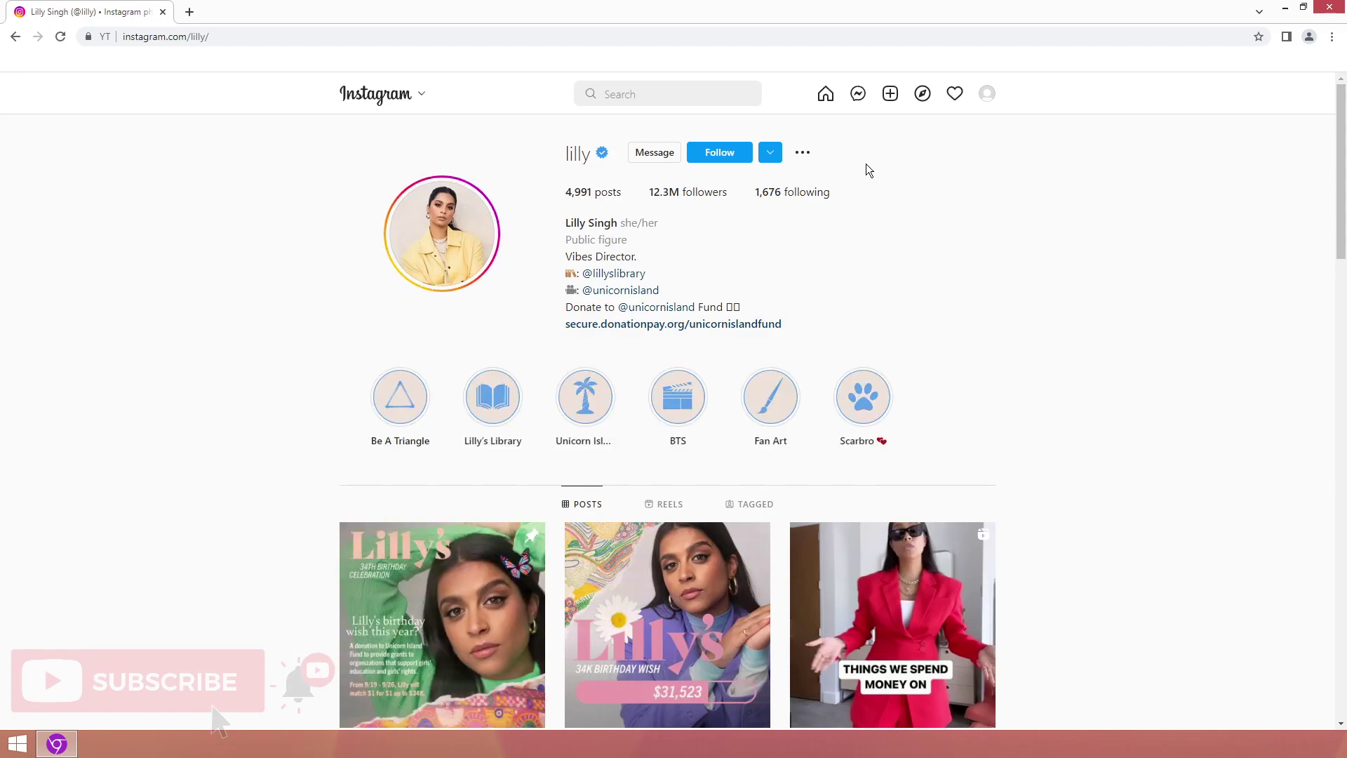
From the avatar menu, go to Settings and select Change Password in the sidebar
click(989, 102)
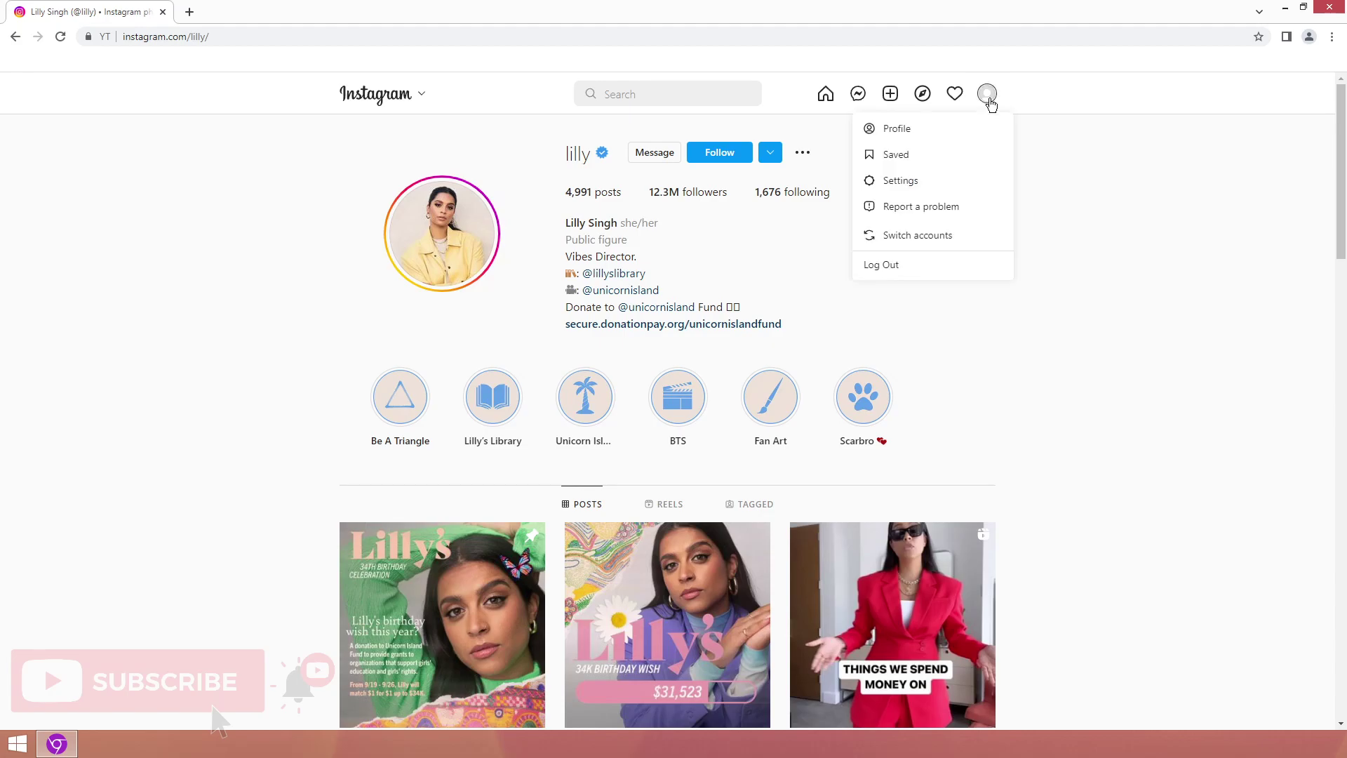
click(903, 189)
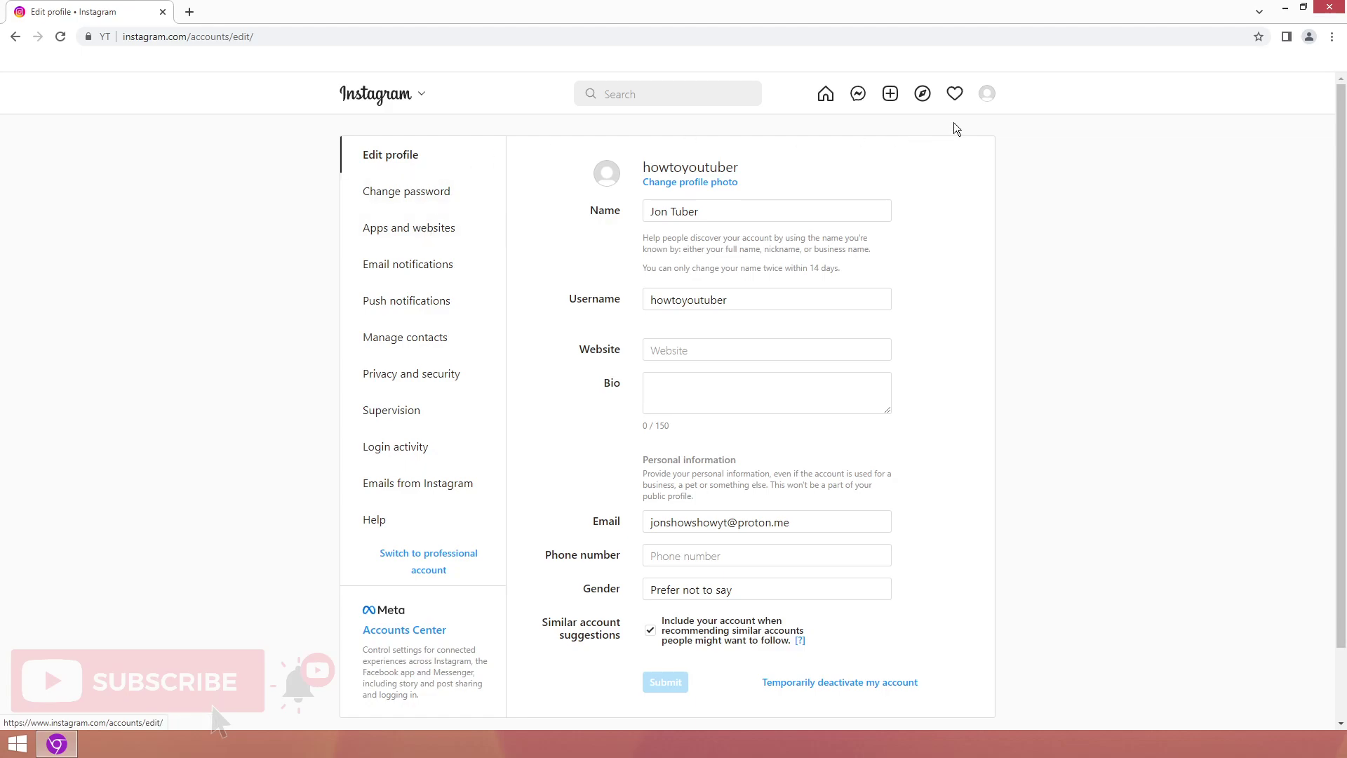
click(997, 103)
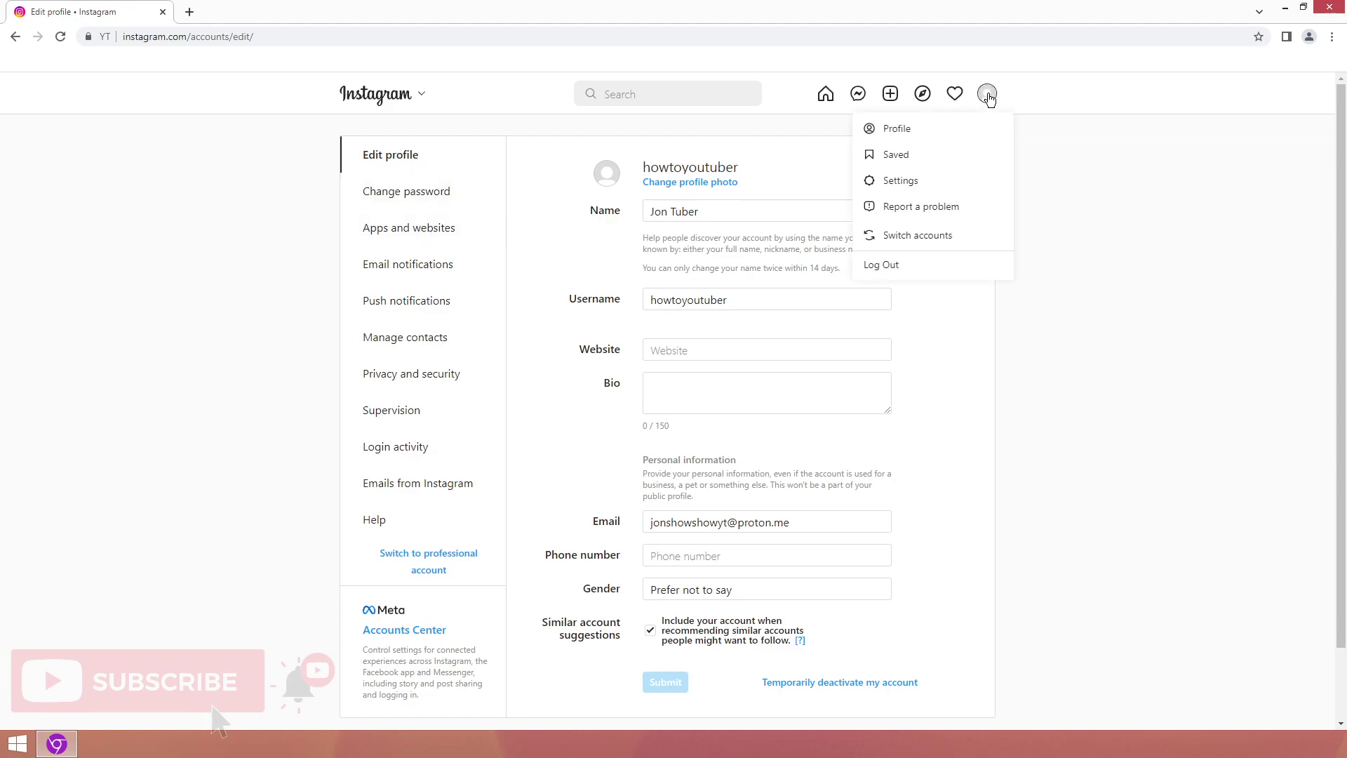
click(904, 180)
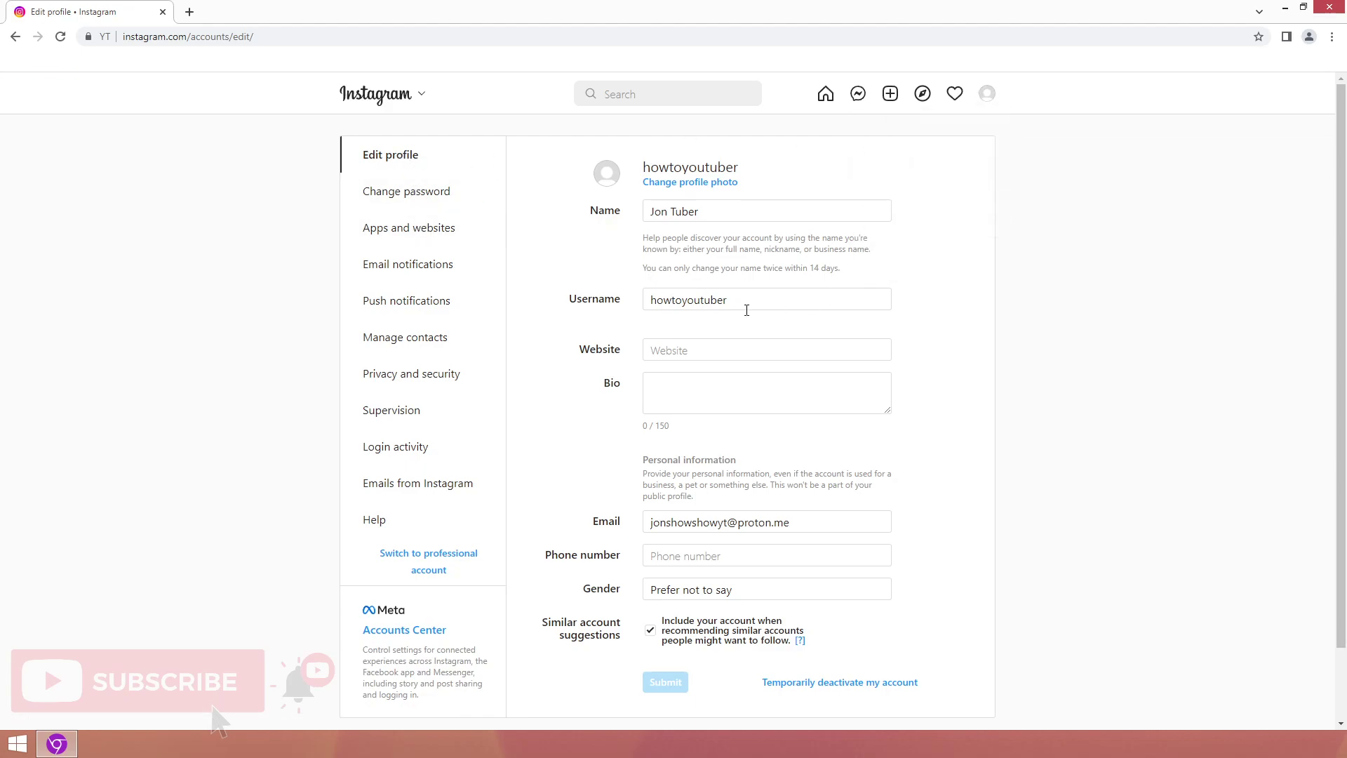
click(411, 190)
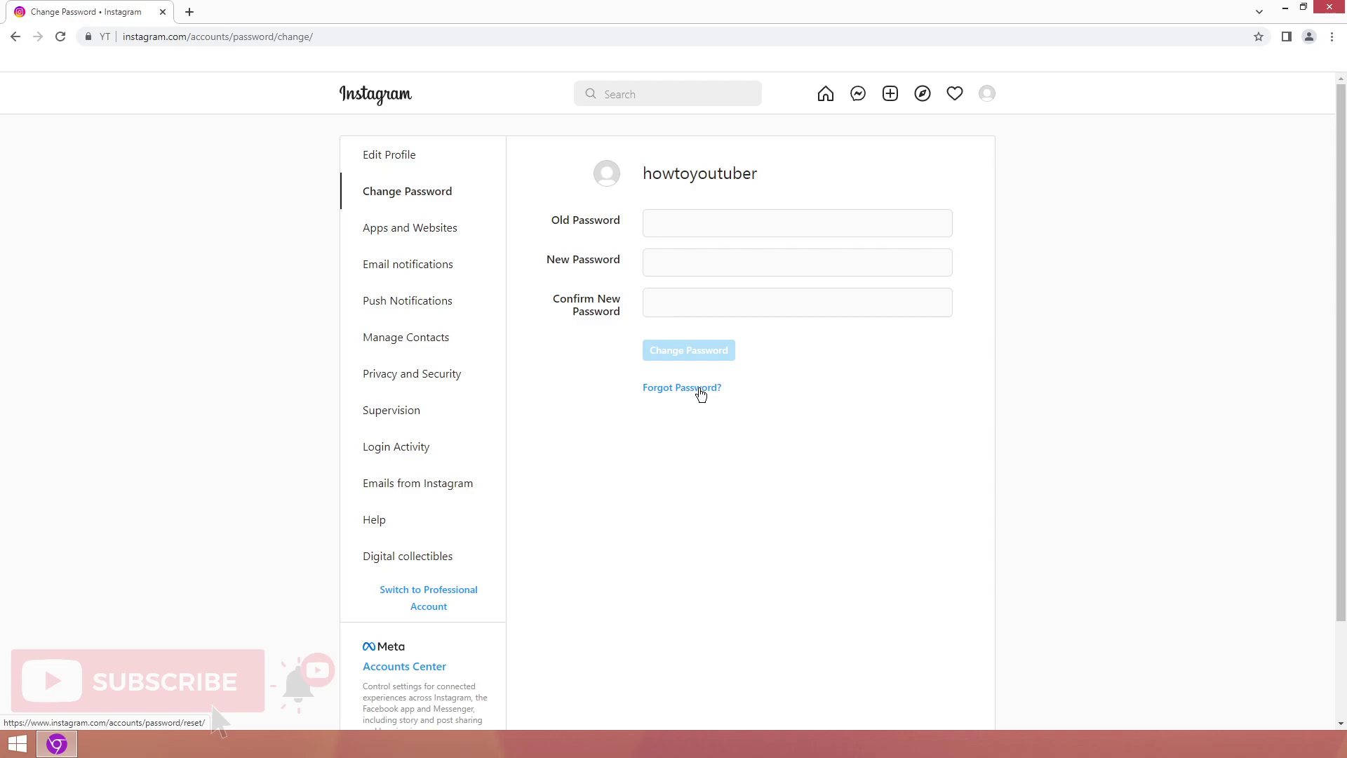
Reopen lilly's profile from recent searches, then show and cancel its account actions menu
click(594, 91)
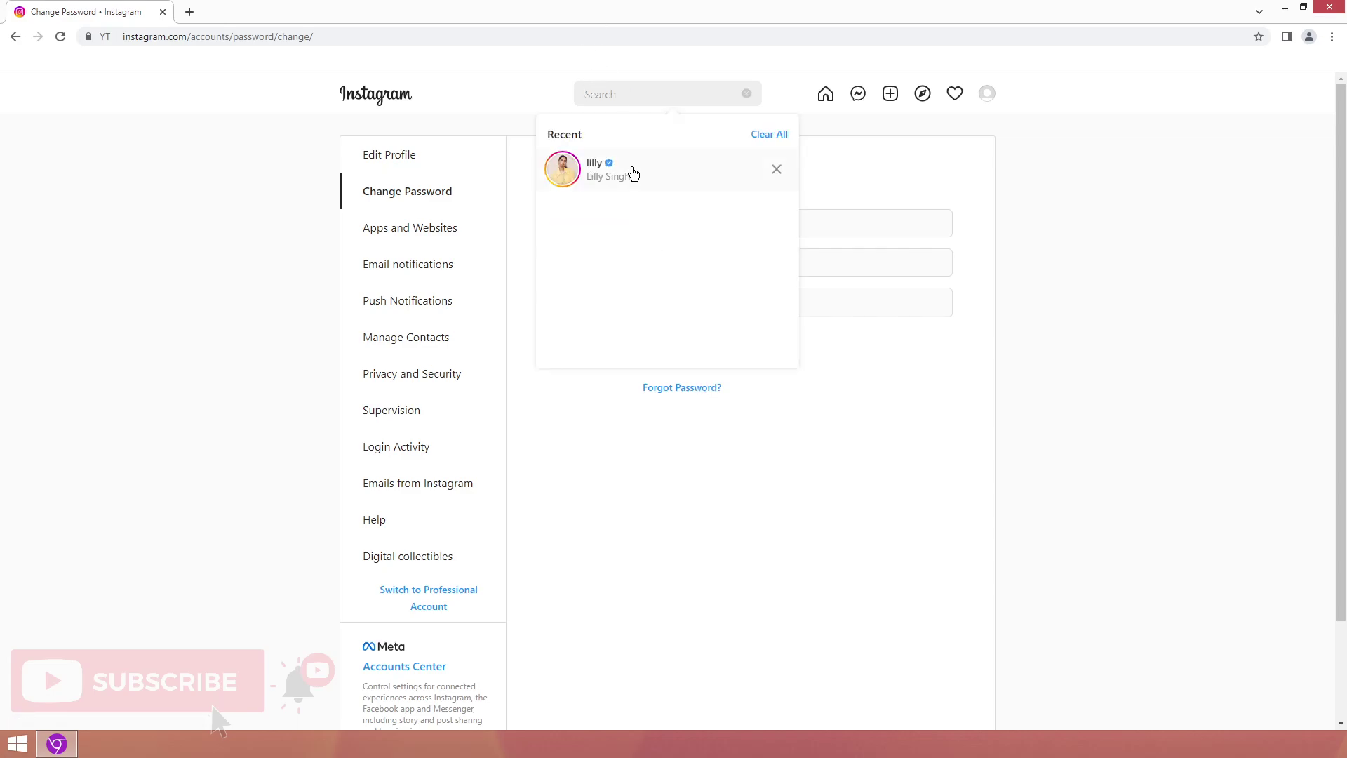
click(611, 169)
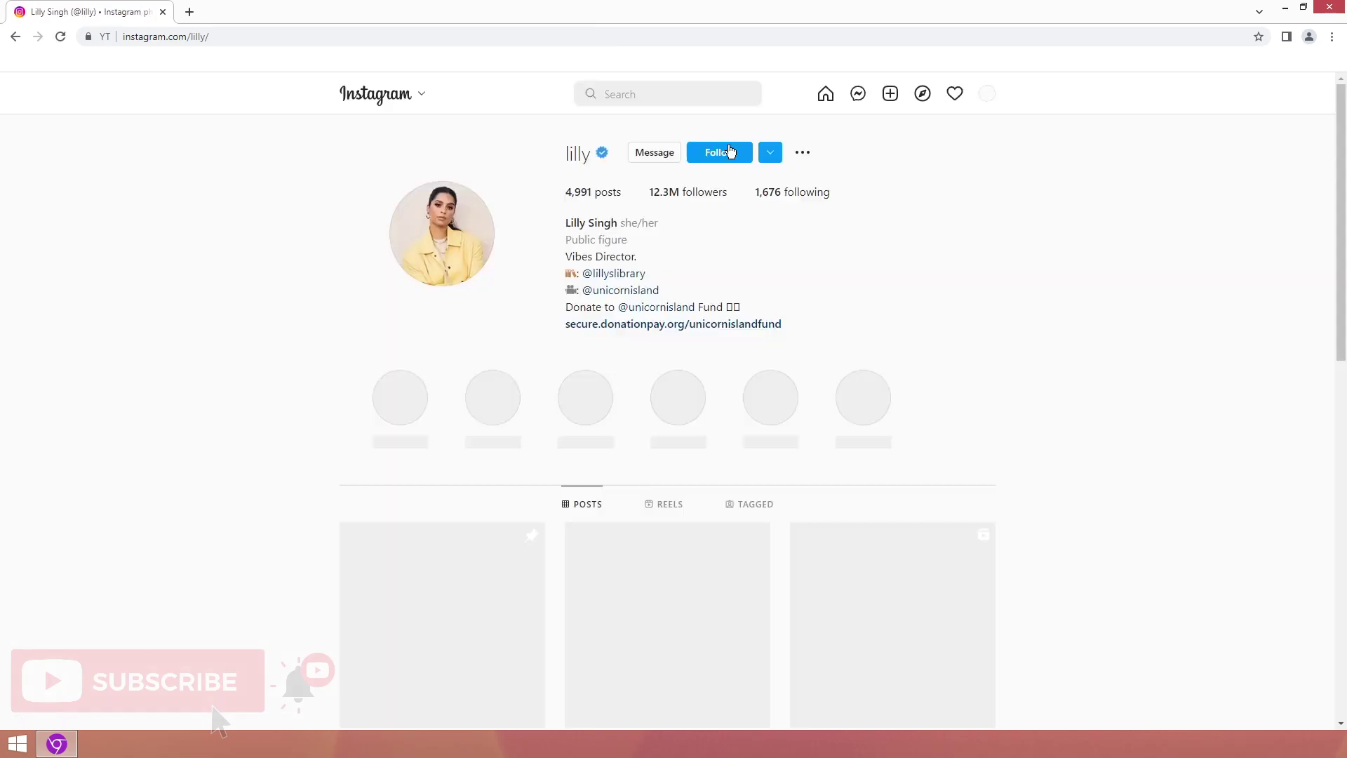
click(806, 154)
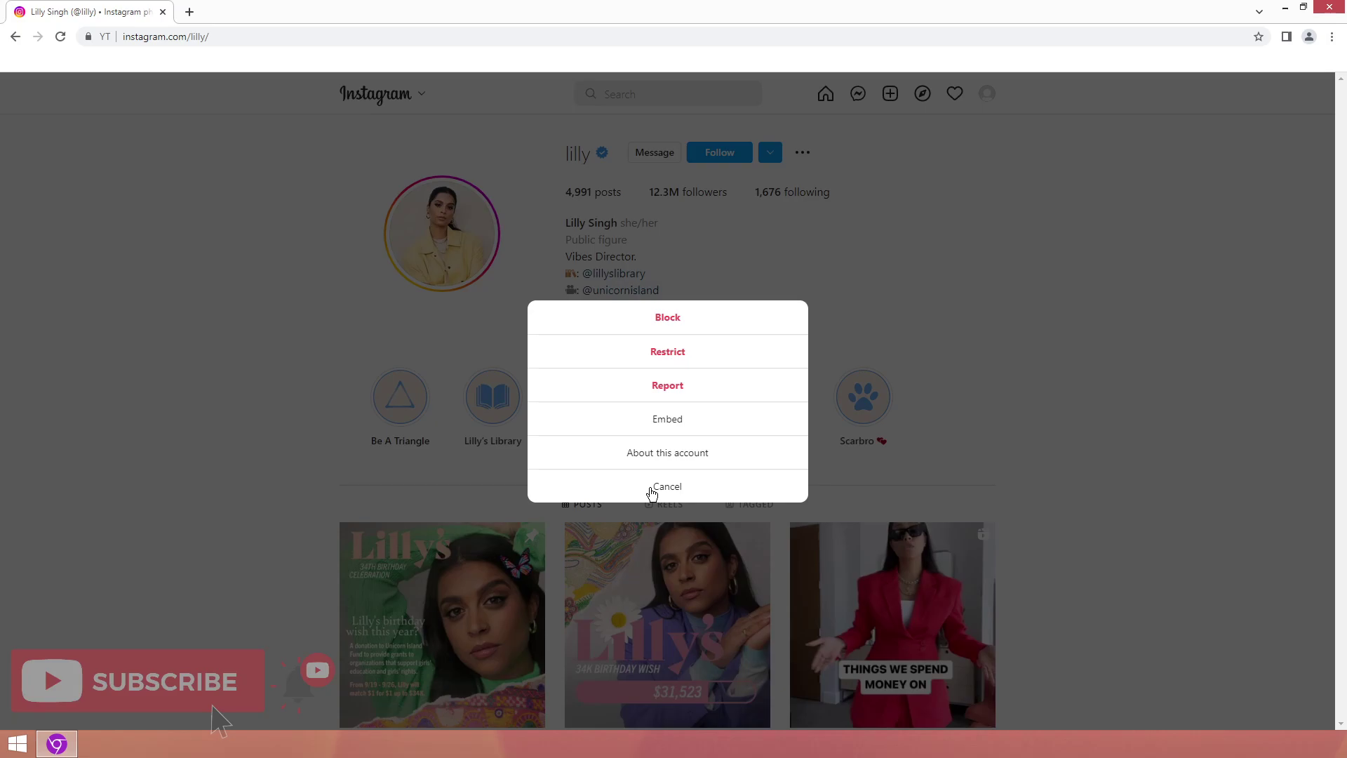
click(652, 489)
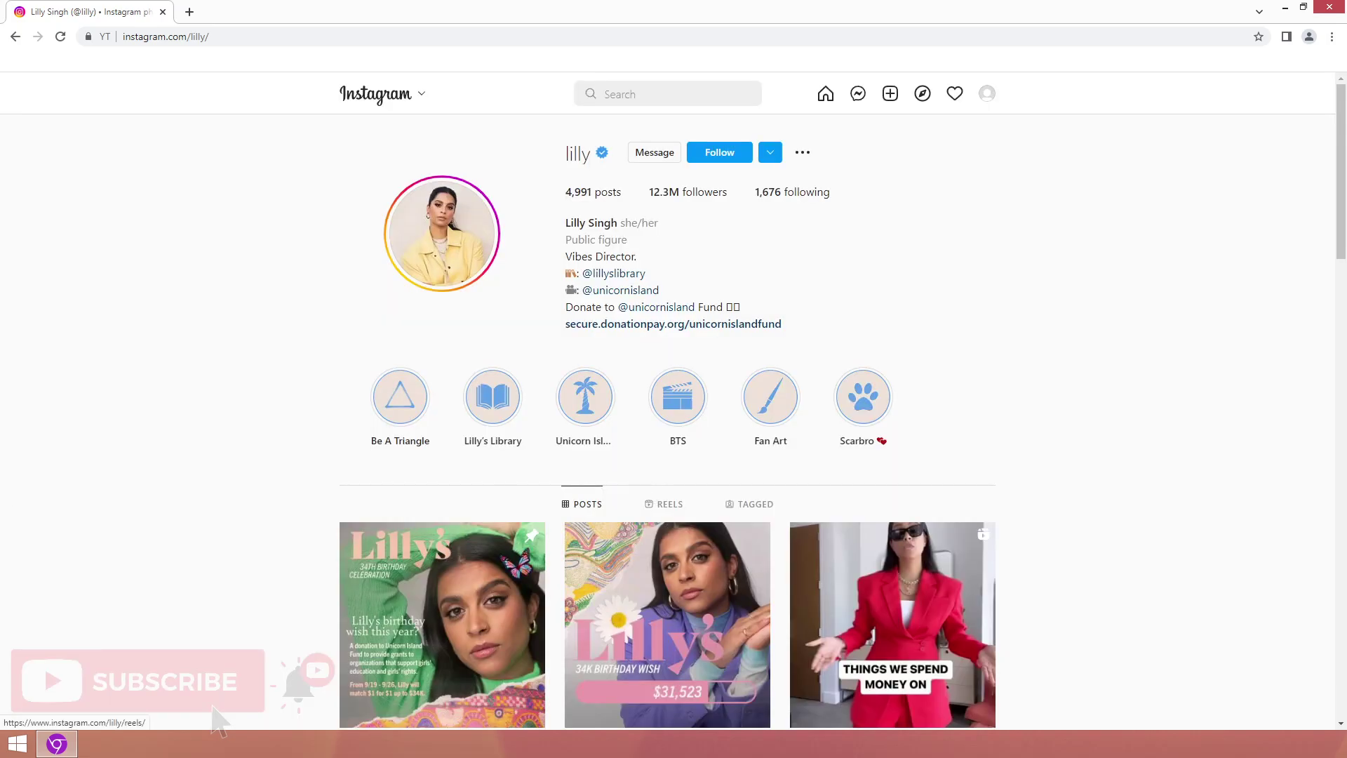